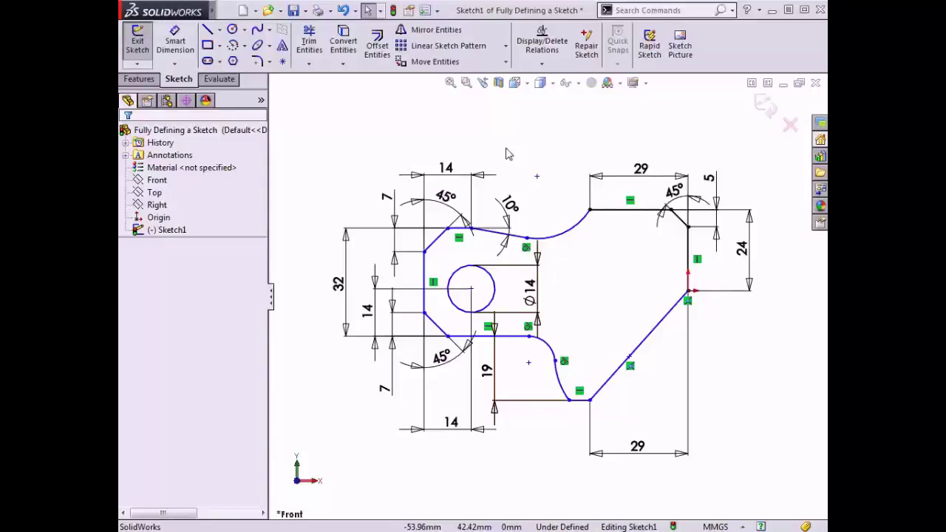
# After checking the reference drawing, dimension the left-to-right vertical lines as an 81 overall width.
pyautogui.hotkey('ctrl', 'Tab')
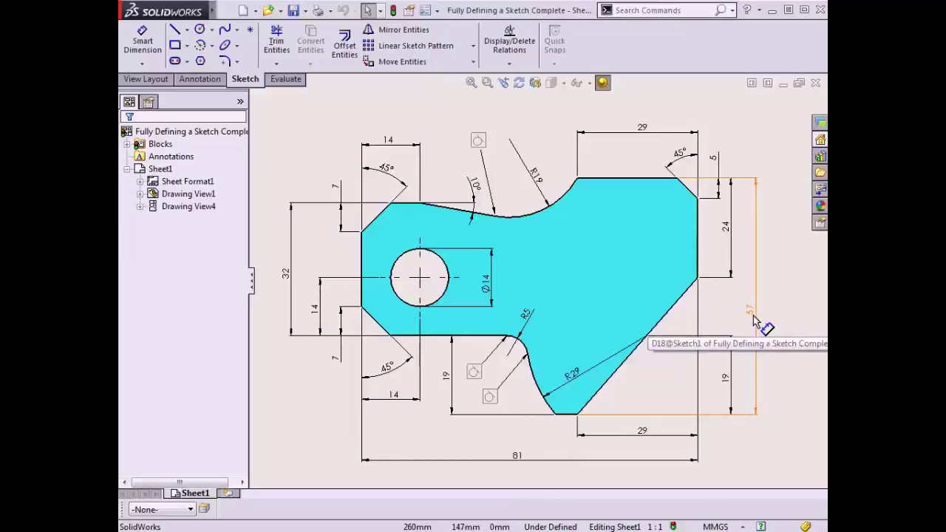
pyautogui.hotkey('ctrl', 'Tab')
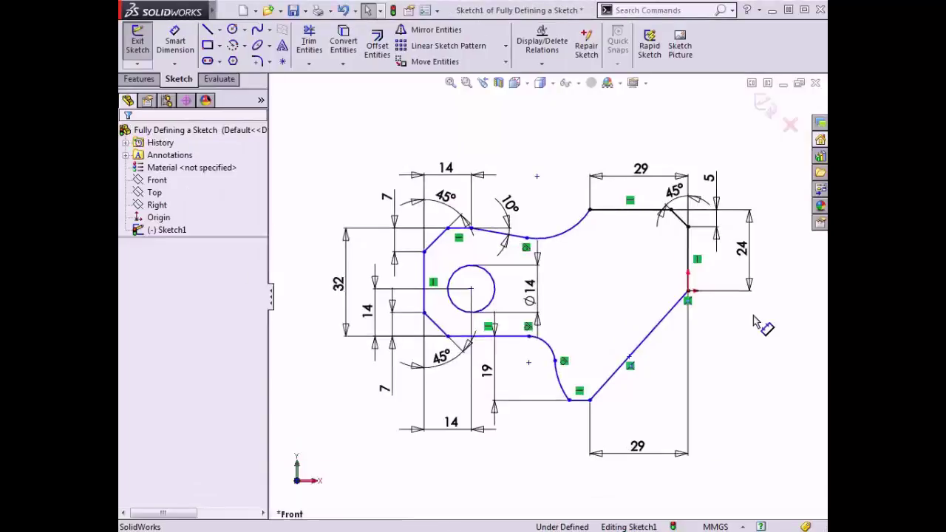
pyautogui.click(183, 56)
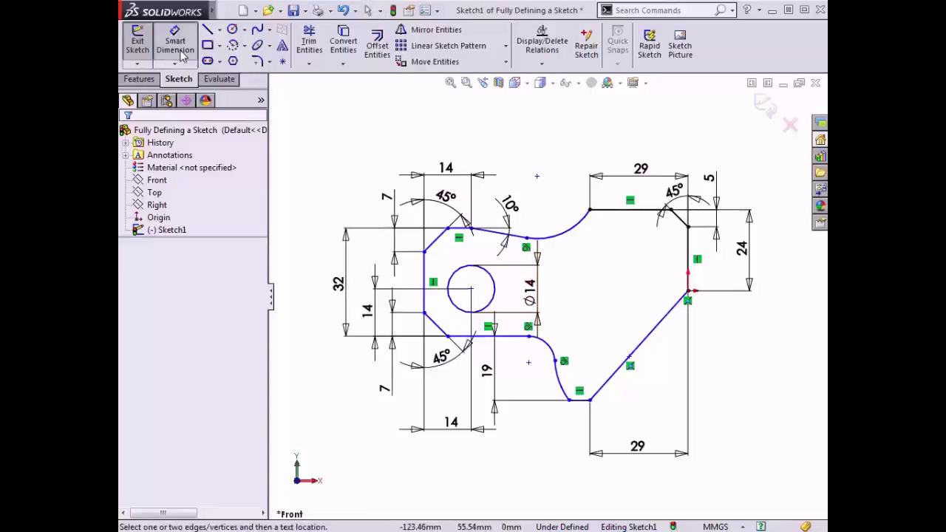
pyautogui.click(425, 288)
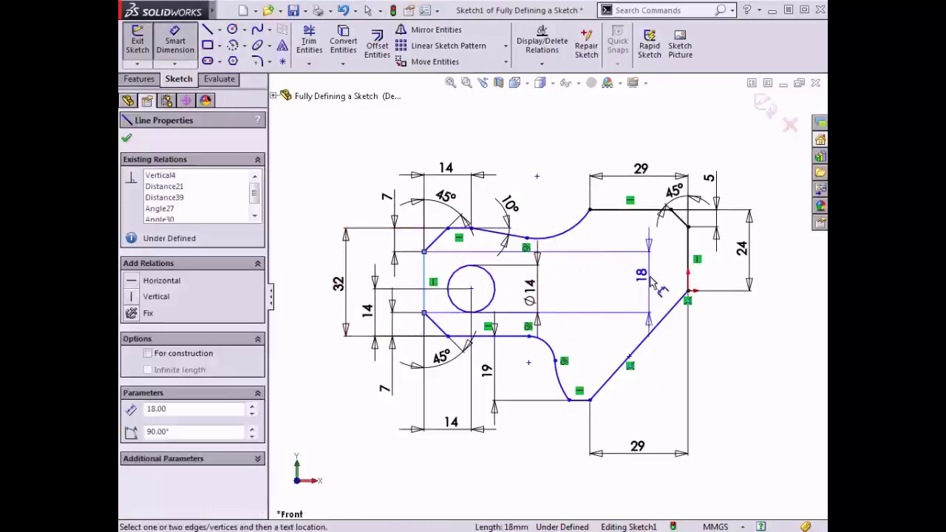
pyautogui.click(689, 259)
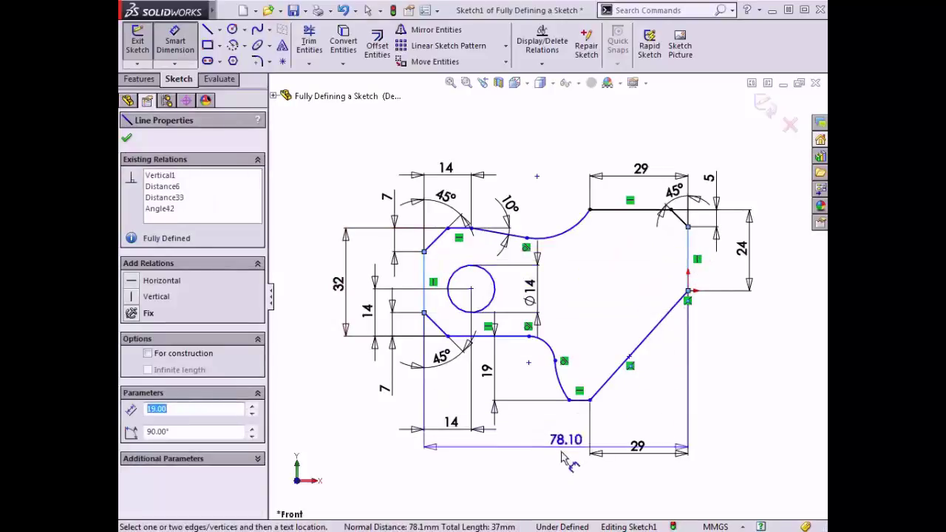
pyautogui.click(553, 492)
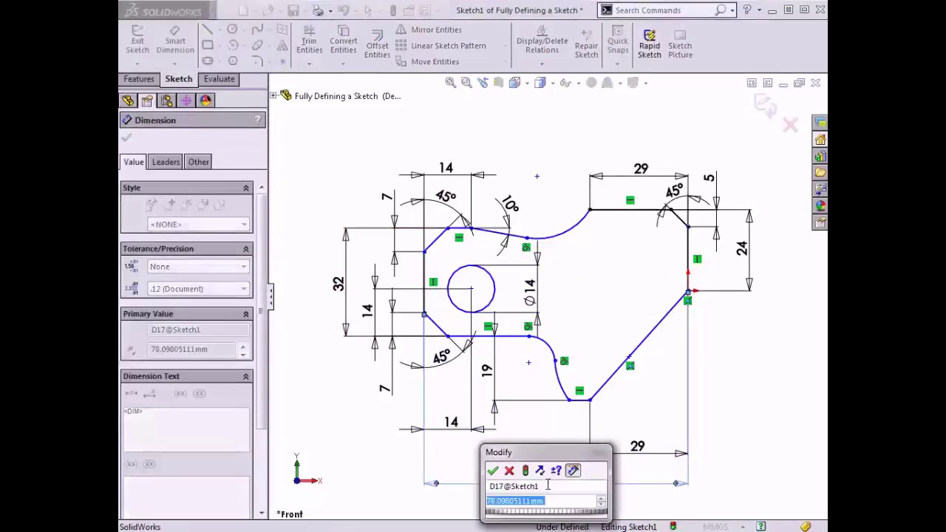
pyautogui.write('81')
pyautogui.press('Return')
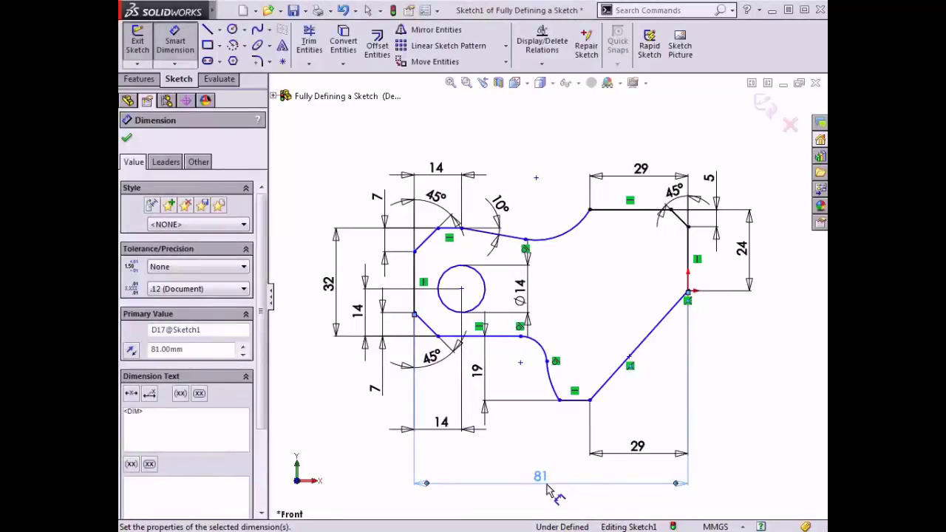
# Dimension the bottom line to the top-right corner as a 57 overall height.
pyautogui.click(580, 399)
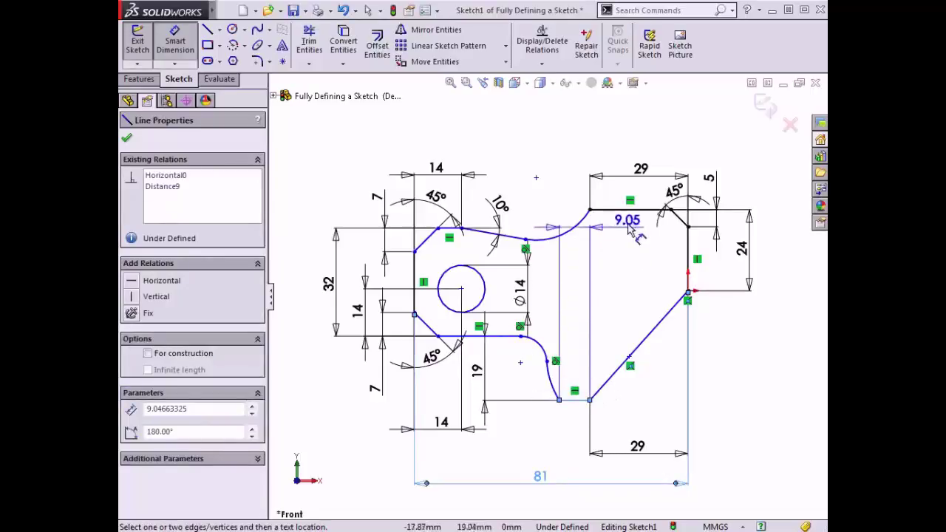
pyautogui.click(669, 210)
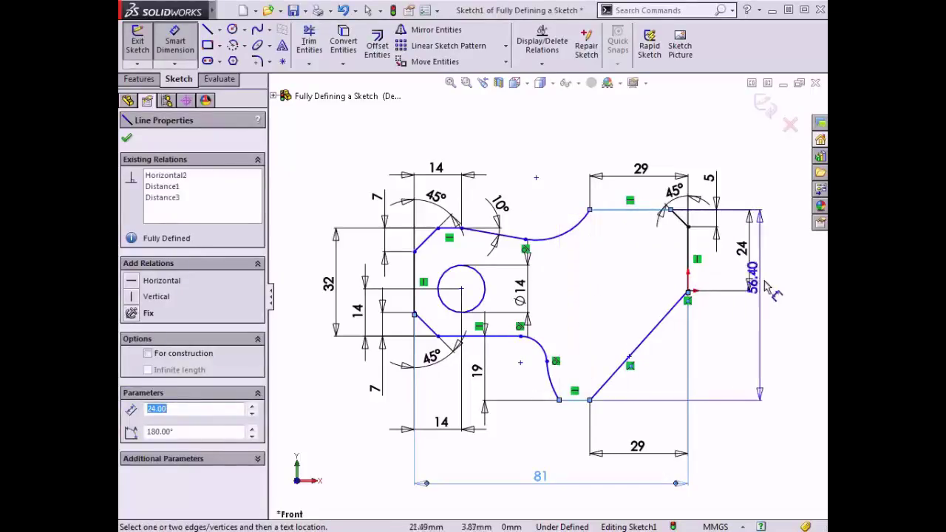
pyautogui.click(784, 303)
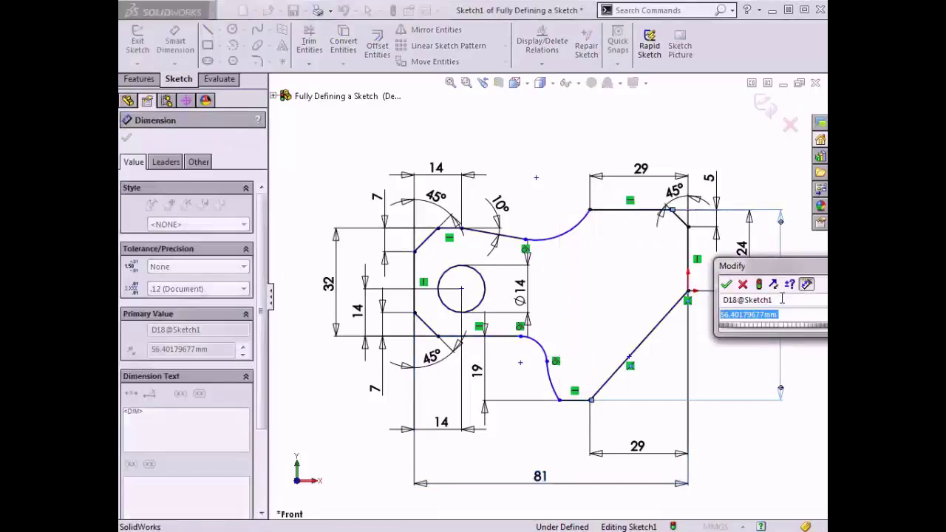
pyautogui.write('57')
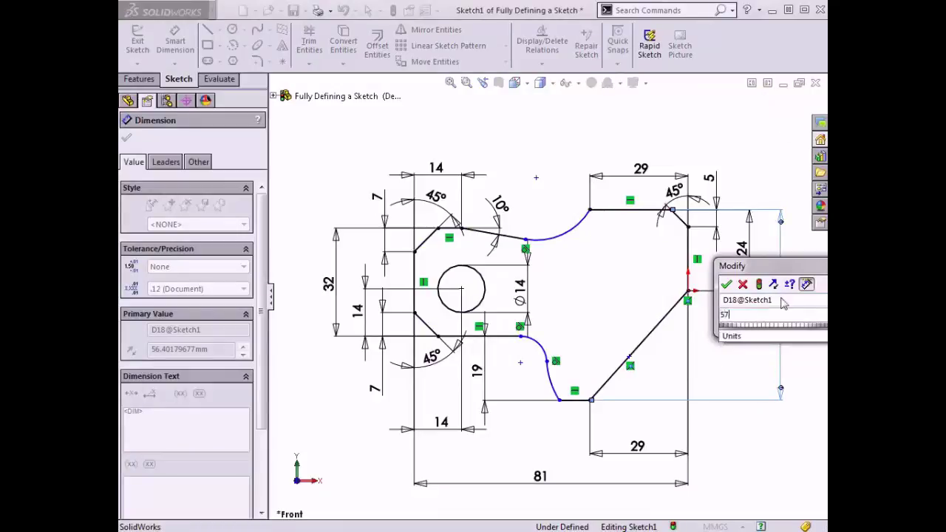
pyautogui.press('Return')
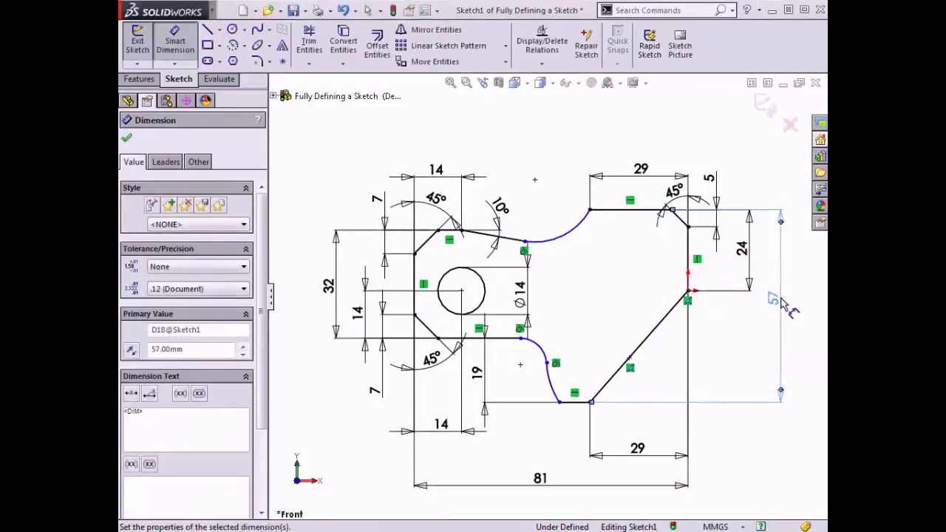
pyautogui.press('Escape')
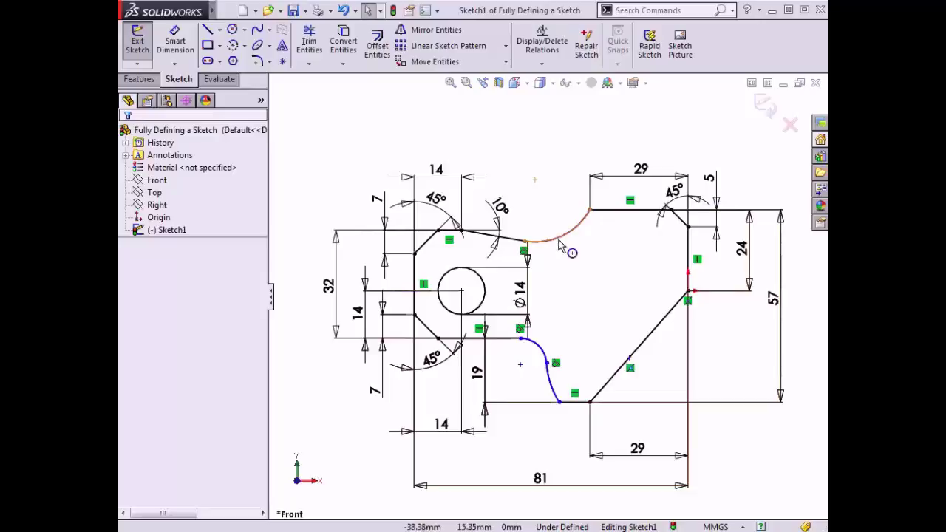
# Drag the upper arc's lower end slightly right along the sloped edge, then view the completed reference drawing.
pyautogui.moveTo(559, 244)
pyautogui.mouseDown()
pyautogui.moveTo(565, 271)
pyautogui.moveTo(556, 238)
pyautogui.moveTo(564, 252)
pyautogui.mouseUp()
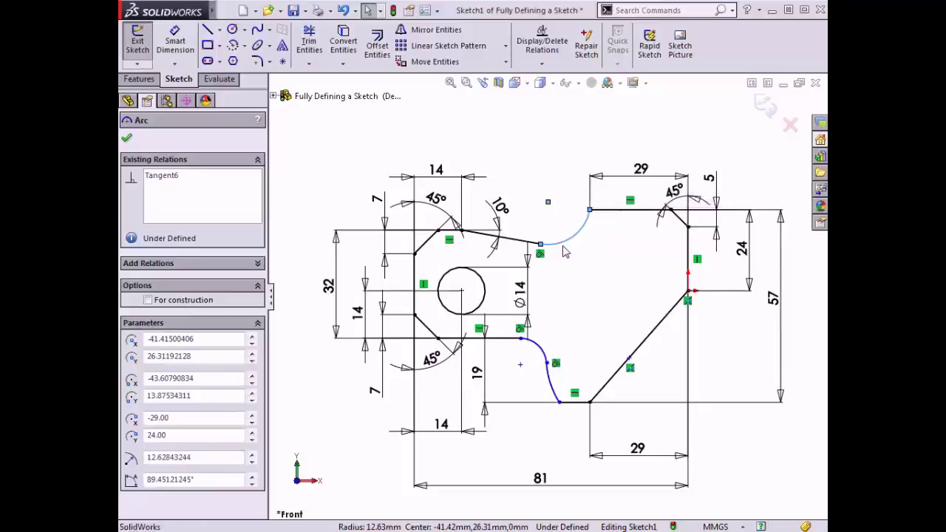
pyautogui.hotkey('ctrl', 'Tab')
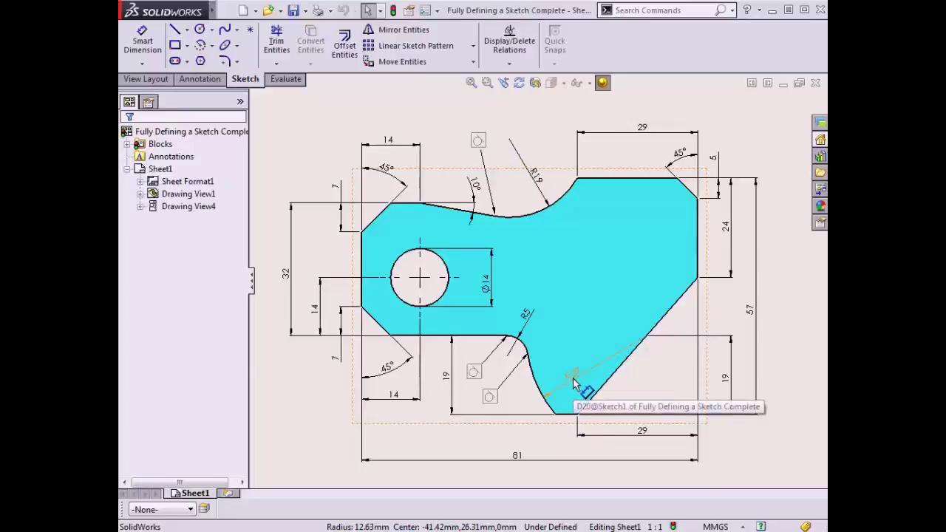
# Back in the sketch, give the upper arc a radius of 19.
pyautogui.hotkey('ctrl', 'Tab')
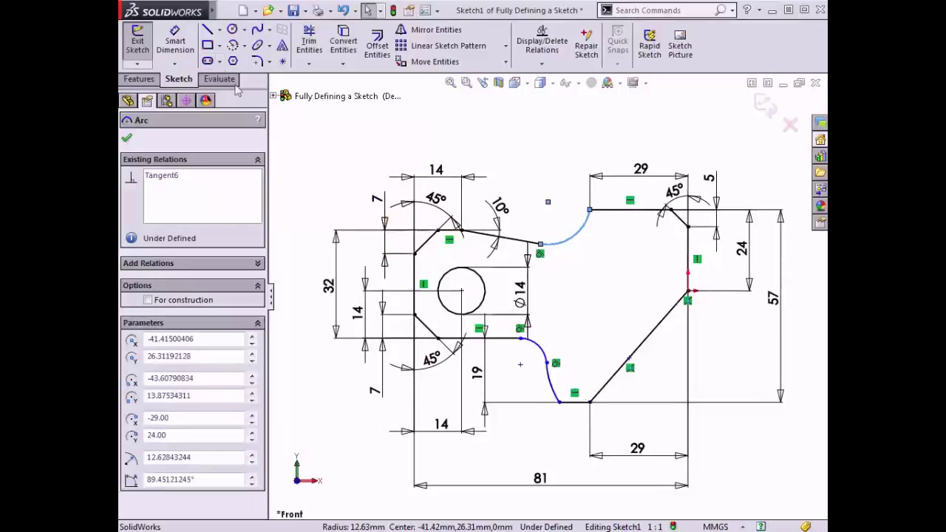
pyautogui.click(175, 43)
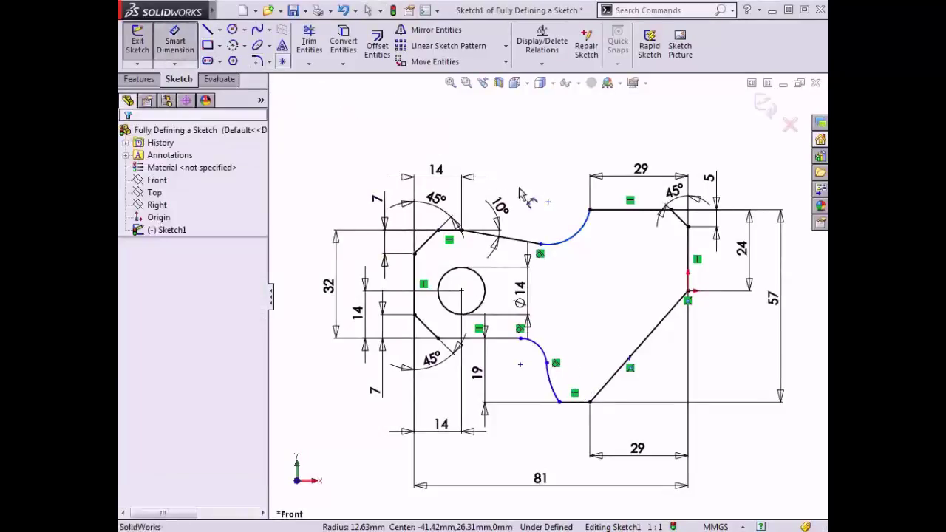
pyautogui.click(566, 243)
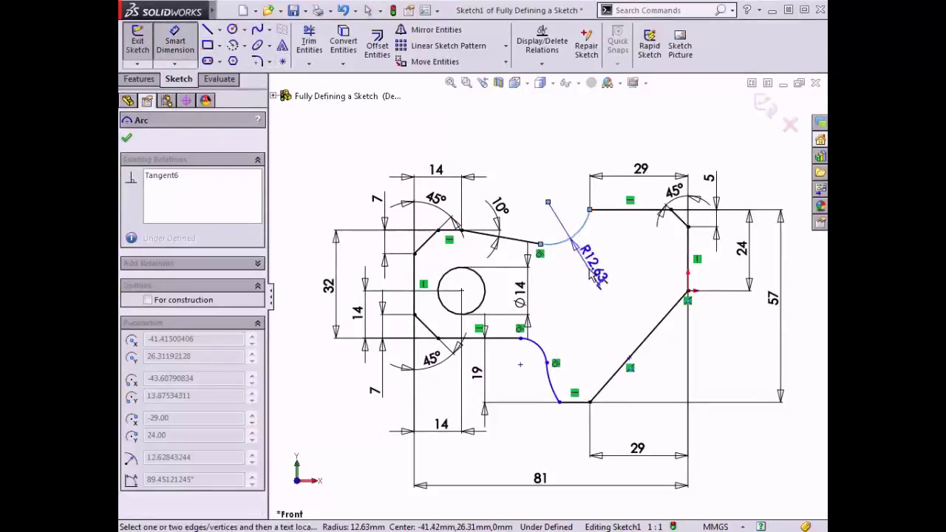
pyautogui.click(595, 274)
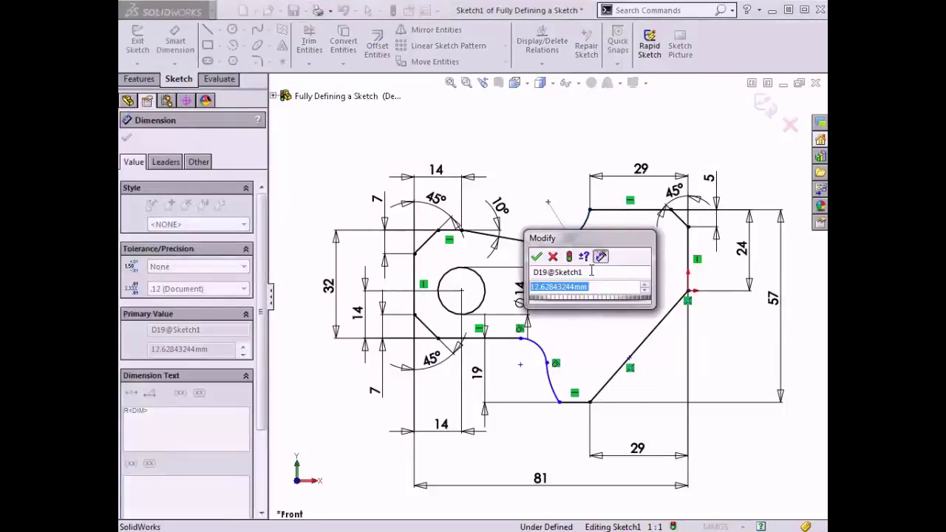
pyautogui.write('19')
pyautogui.press('Return')
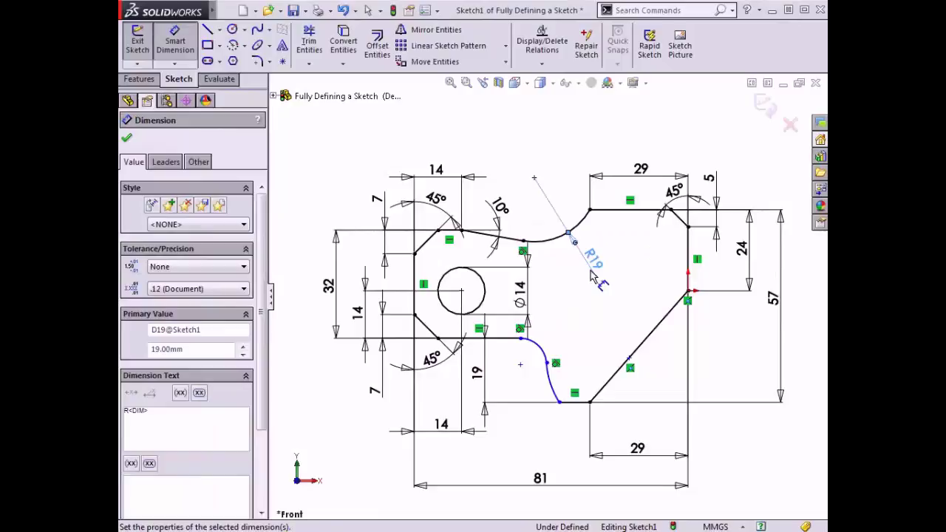
# Dimension the small lower arc as R5 and the larger lower arc as R29.
pyautogui.click(545, 352)
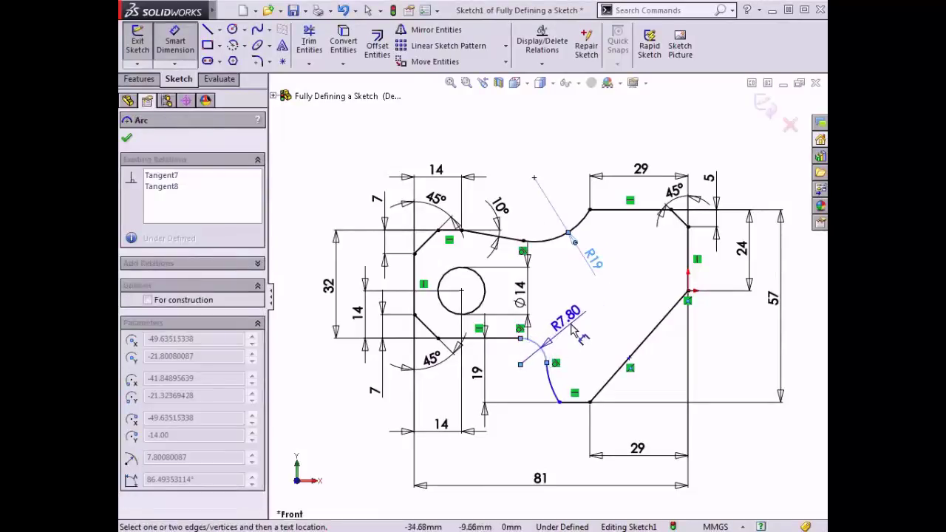
pyautogui.click(573, 330)
pyautogui.write('5')
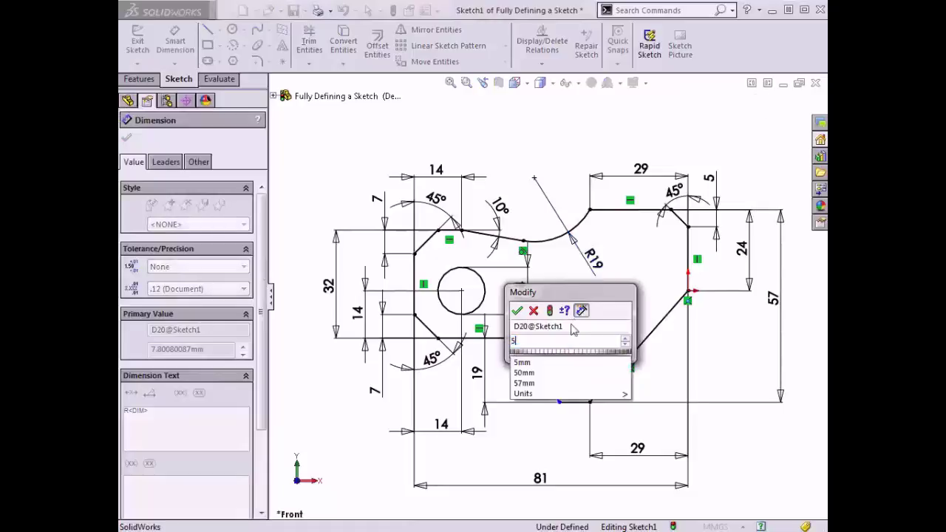
pyautogui.press('Return')
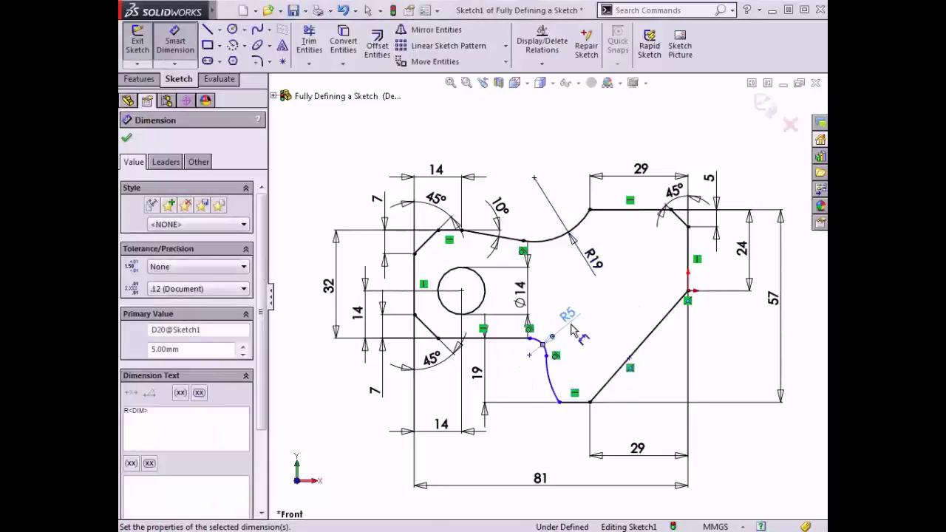
pyautogui.click(549, 375)
pyautogui.click(583, 374)
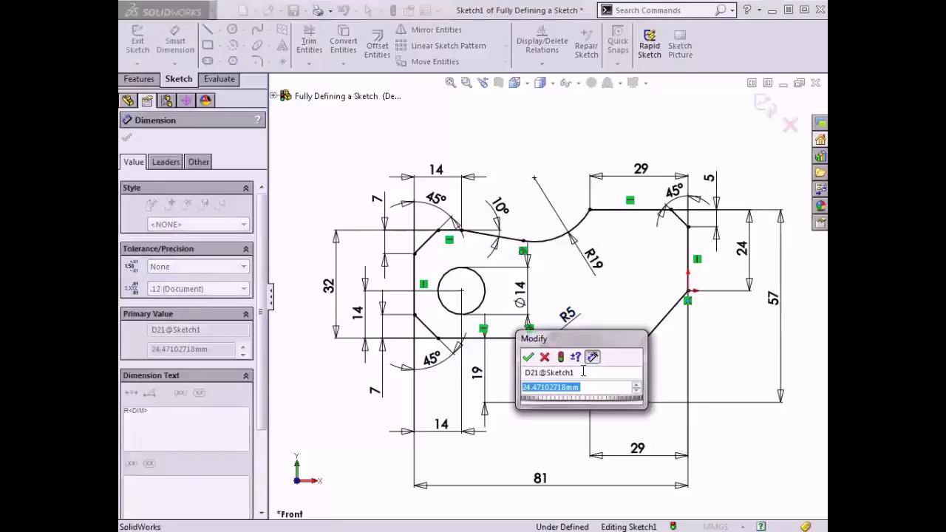
pyautogui.write('29')
pyautogui.press('Return')
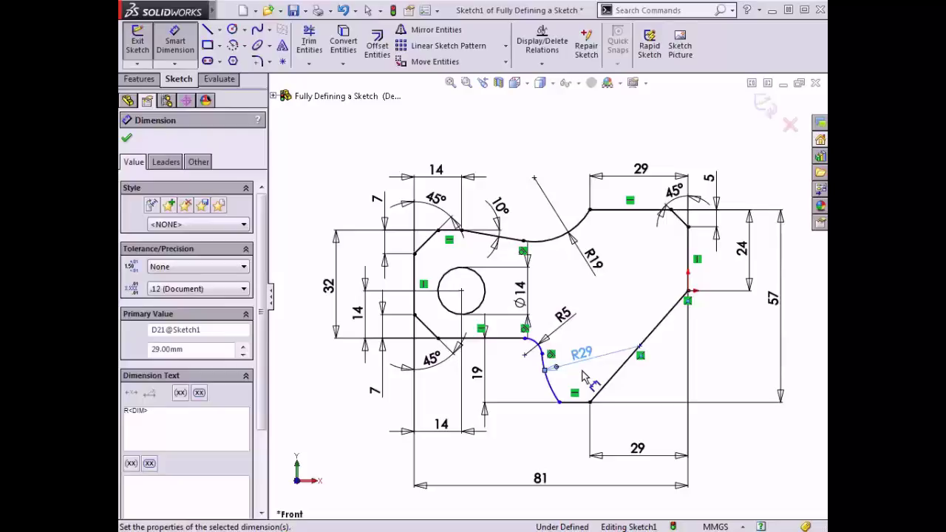
pyautogui.press('Escape')
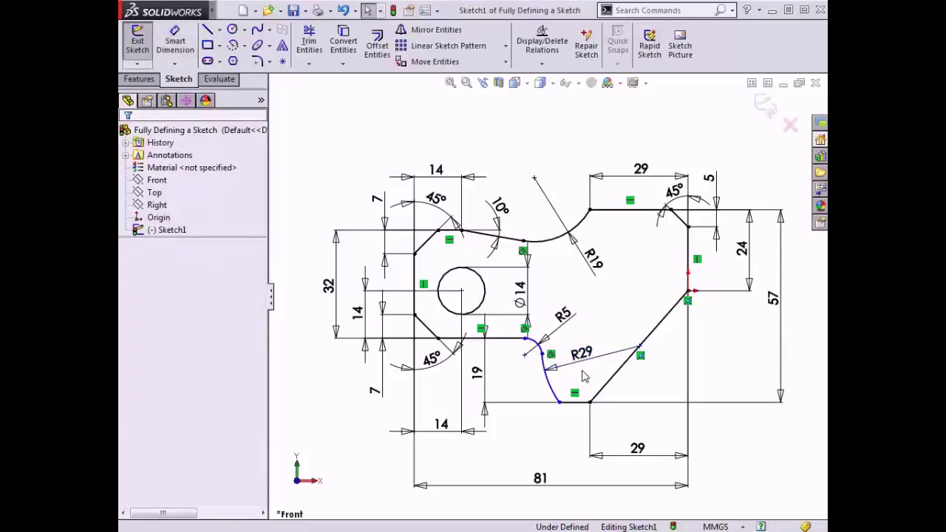
# Drag the point joining the R5 and R29 arcs slightly downward to reshape the lower curve.
pyautogui.click(541, 357)
pyautogui.moveTo(538, 365)
pyautogui.mouseDown()
pyautogui.moveTo(526, 379)
pyautogui.moveTo(570, 373)
pyautogui.moveTo(510, 377)
pyautogui.moveTo(594, 373)
pyautogui.moveTo(535, 377)
pyautogui.mouseUp()
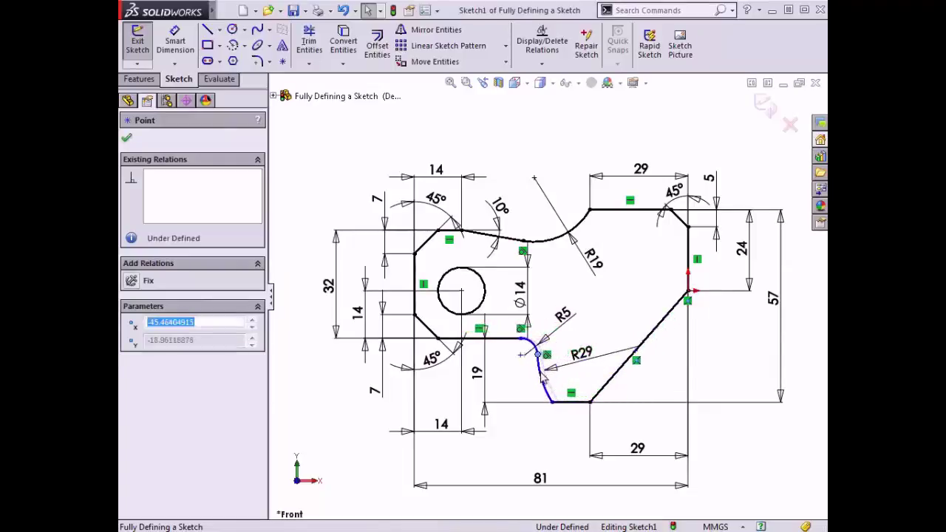
pyautogui.press('Escape')
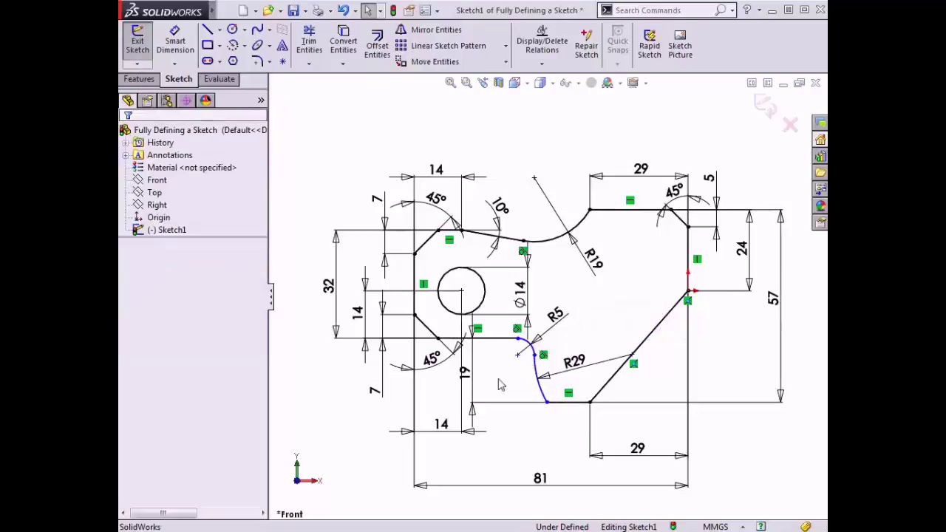
pyautogui.hotkey('ctrl', 'Tab')
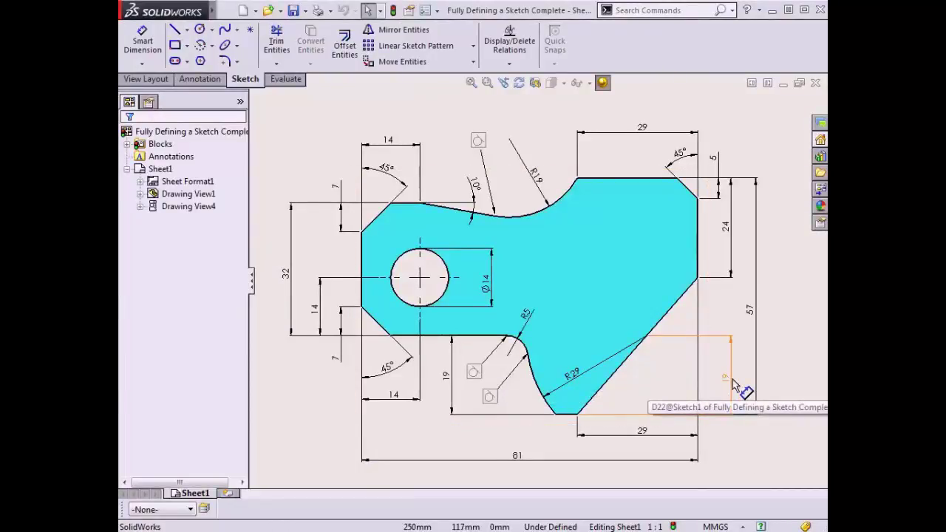
pyautogui.hotkey('ctrl', 'Tab')
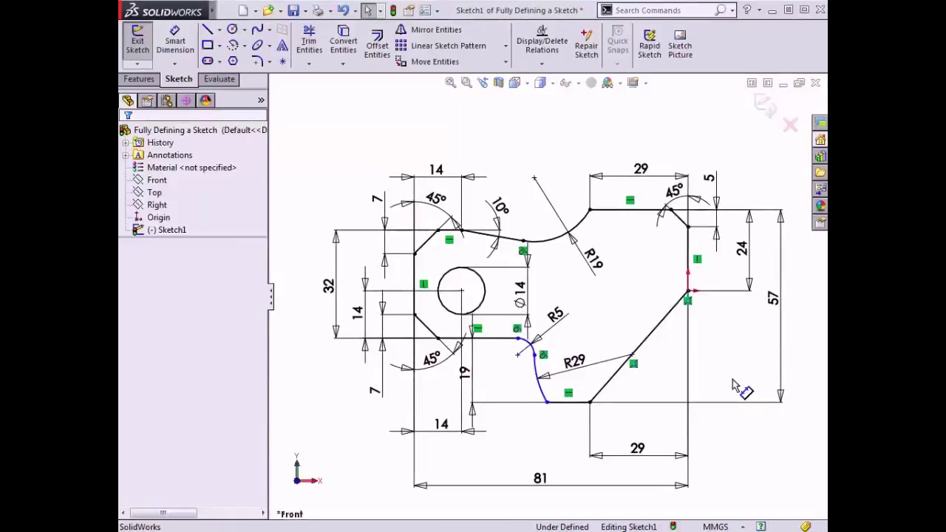
# Add a vertical 19 dimension from the bottom edge to the diagonal's end point, placed on the right.
pyautogui.click(180, 56)
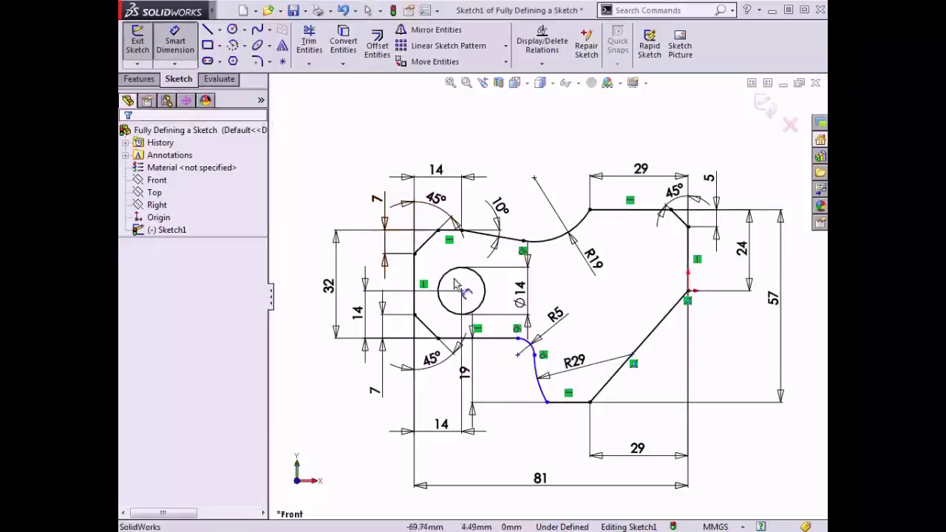
pyautogui.click(575, 411)
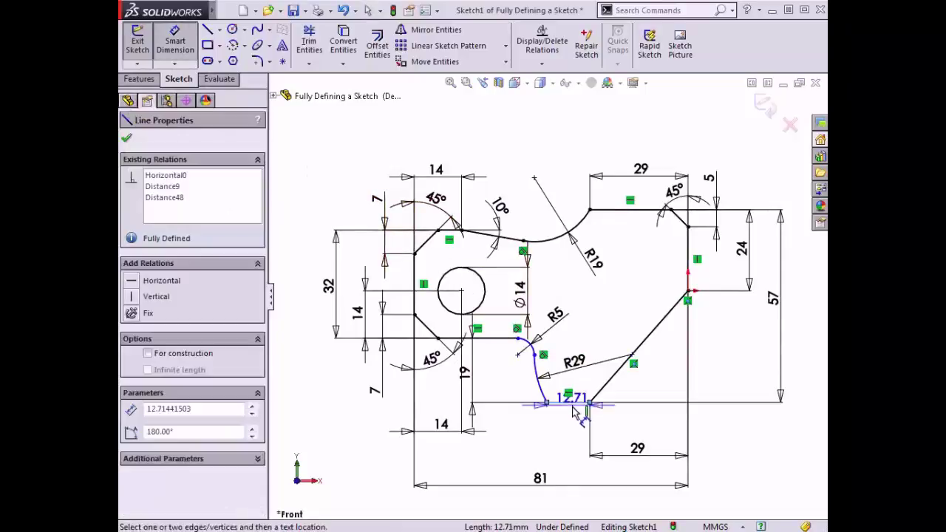
pyautogui.click(633, 357)
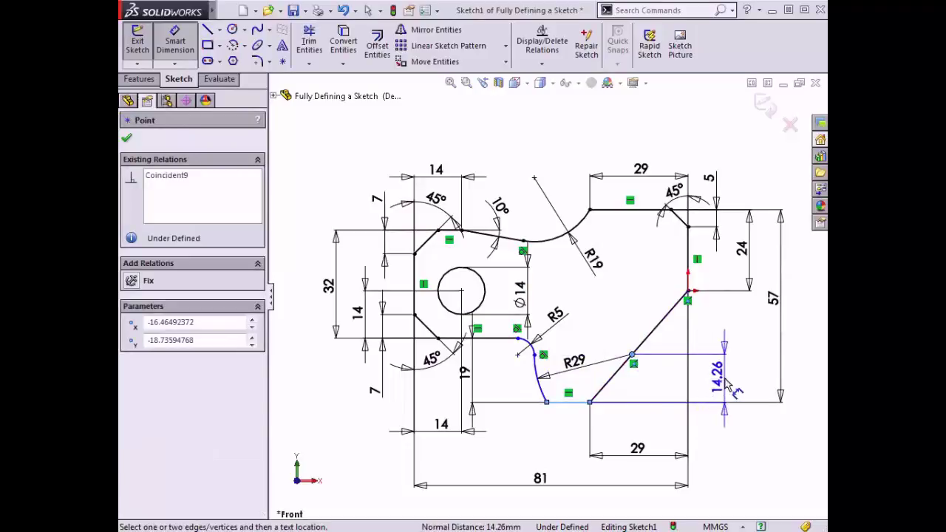
pyautogui.click(728, 383)
pyautogui.write('19')
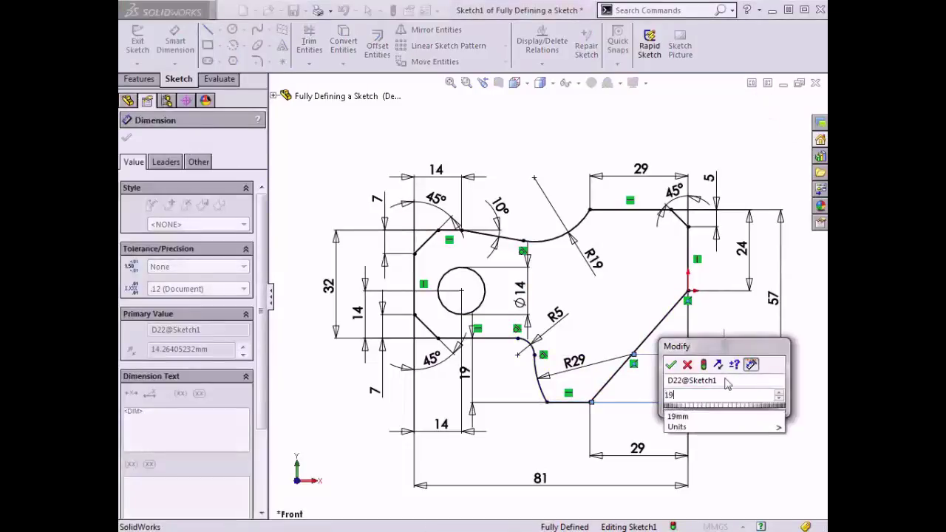
pyautogui.press('Return')
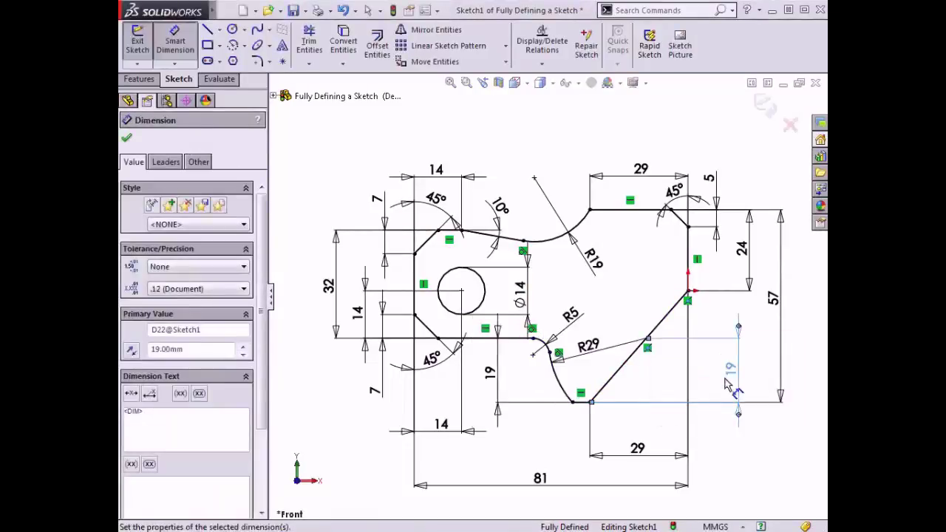
pyautogui.press('Escape')
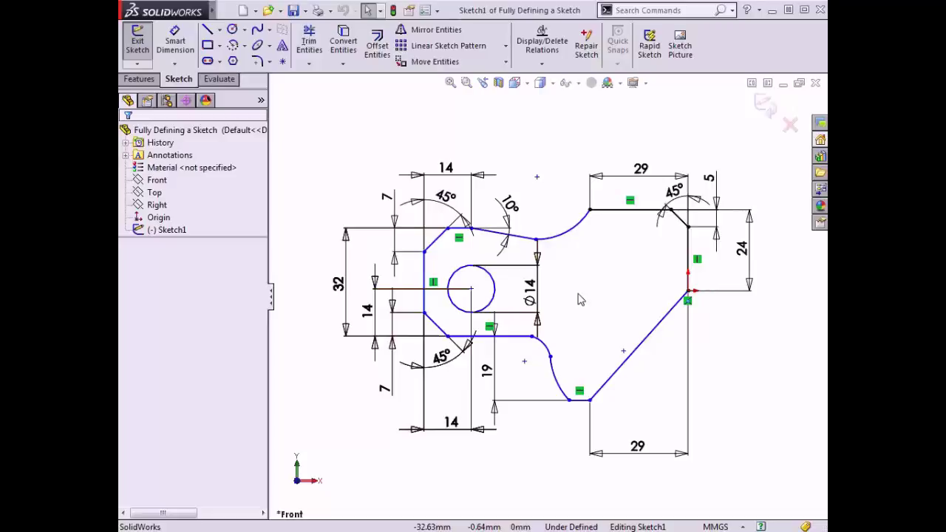
# Zoom and pan the completed reference drawing to center the part view, then return to Sketch1.
pyautogui.hotkey('ctrl', 'Tab')
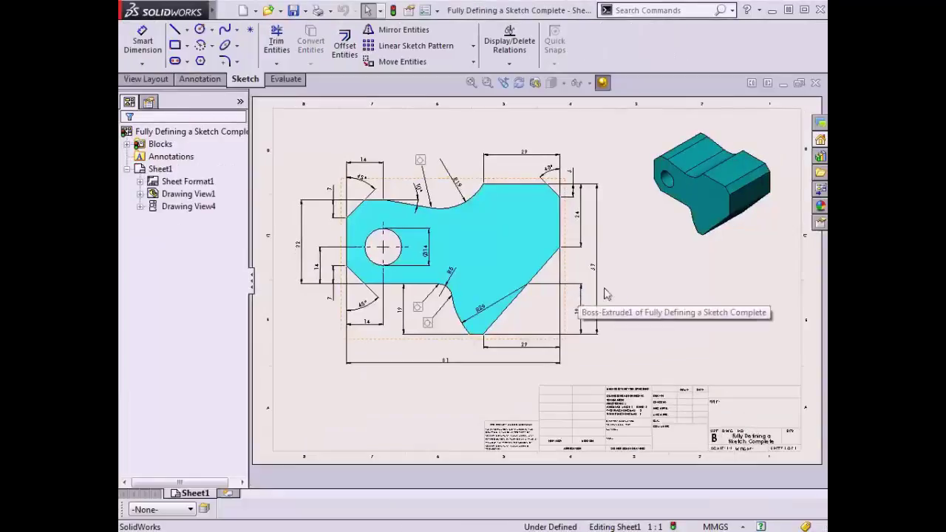
pyautogui.scroll(-1, 625, 305)
pyautogui.scroll(-2, 625, 305)
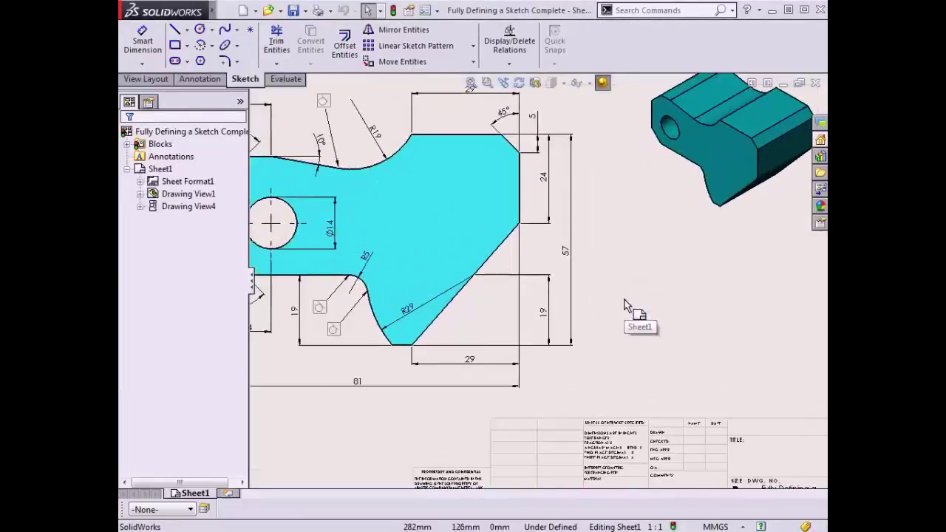
pyautogui.moveTo(399, 227)
pyautogui.mouseDown(button='middle')
pyautogui.moveTo(500, 281)
pyautogui.moveTo(585, 291)
pyautogui.mouseUp(button='middle')
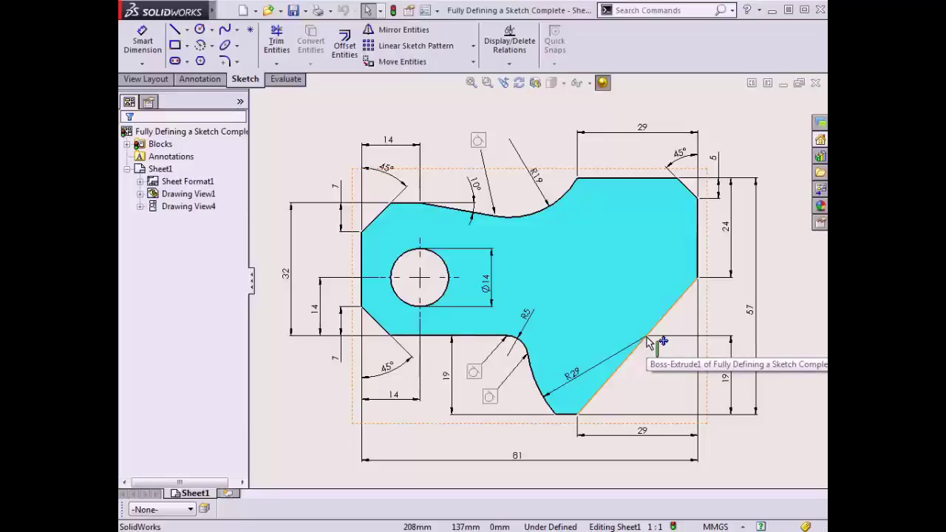
pyautogui.hotkey('ctrl', 'Tab')
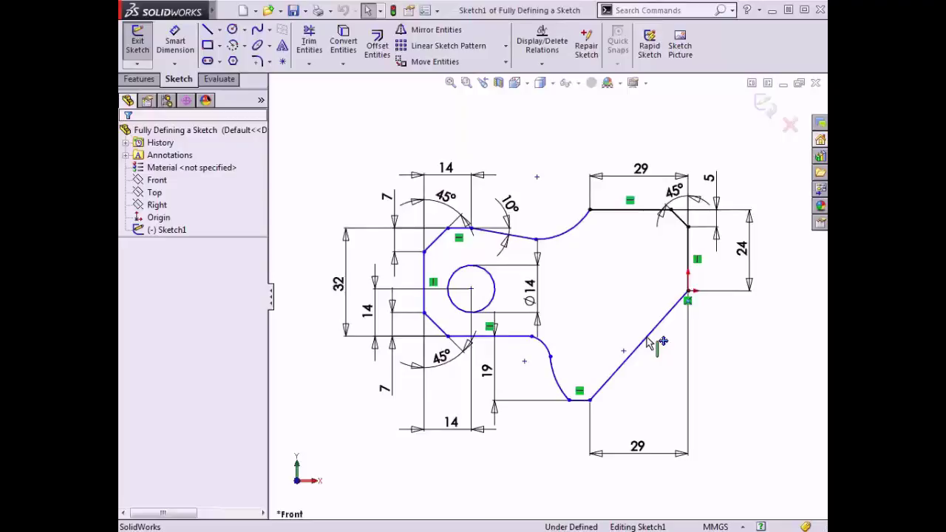
# Add tangent relations: upper arc to sloped line, small arc to horizontal line, and both lower arcs together.
pyautogui.click(545, 245)
pyautogui.keyDown('ctrl'); pyautogui.click(526, 238); pyautogui.keyUp('ctrl')
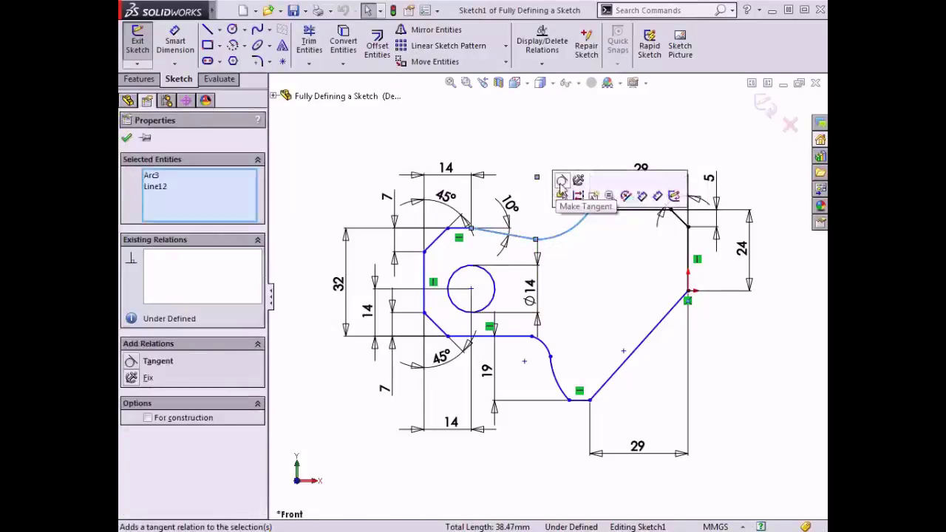
pyautogui.click(562, 181)
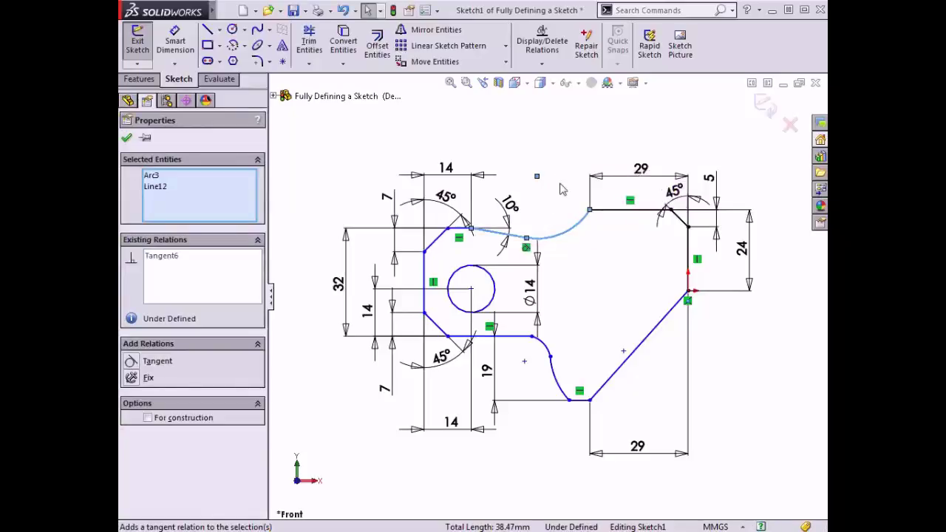
pyautogui.click(561, 189)
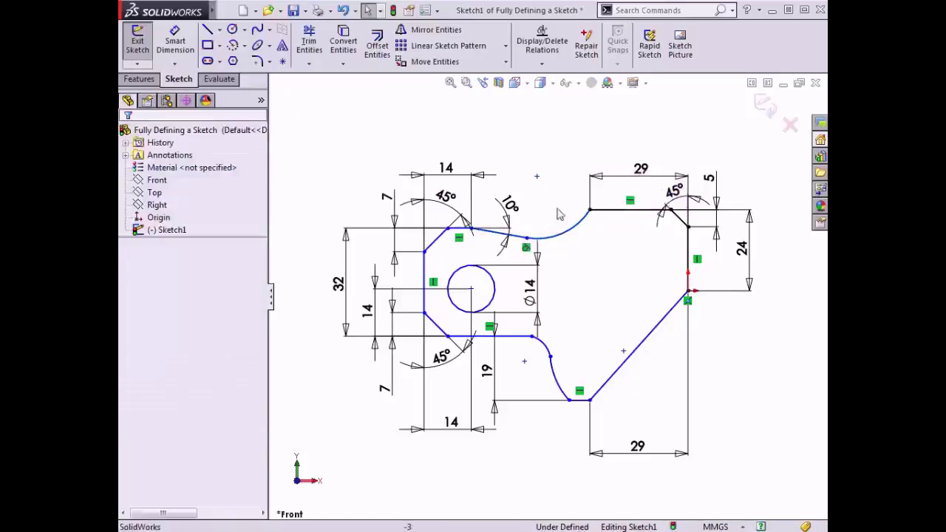
pyautogui.click(545, 348)
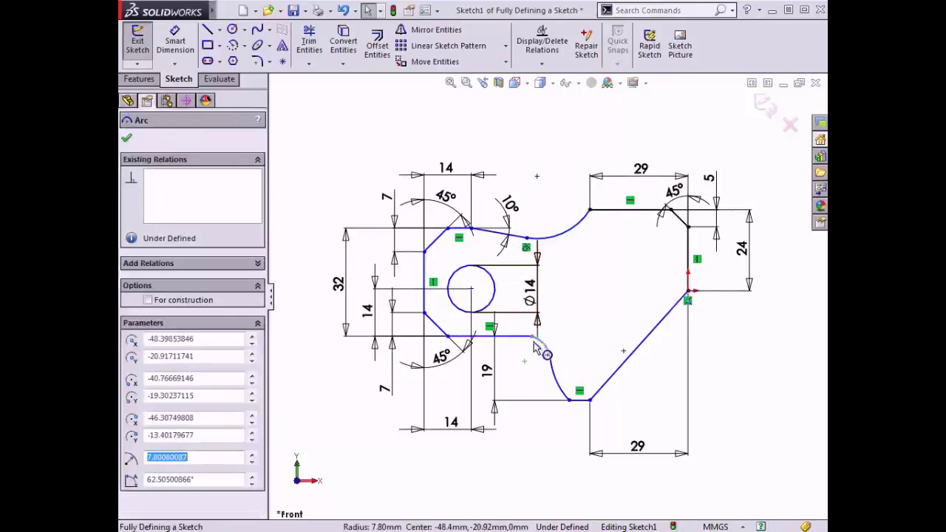
pyautogui.keyDown('ctrl'); pyautogui.click(517, 338); pyautogui.keyUp('ctrl')
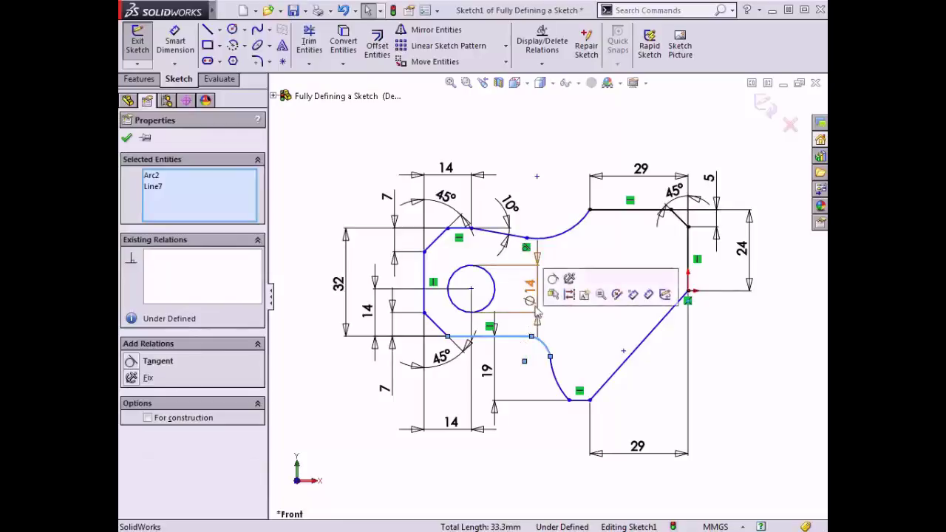
pyautogui.click(552, 280)
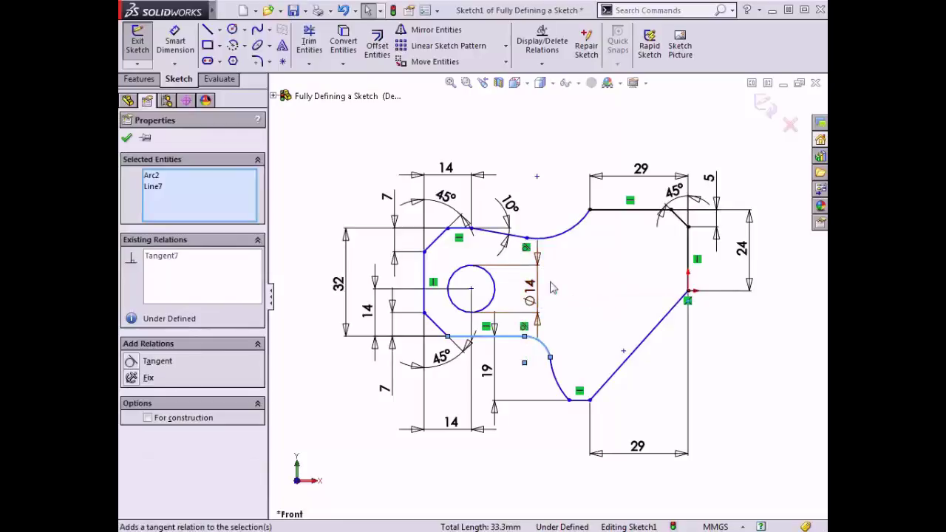
pyautogui.click(563, 293)
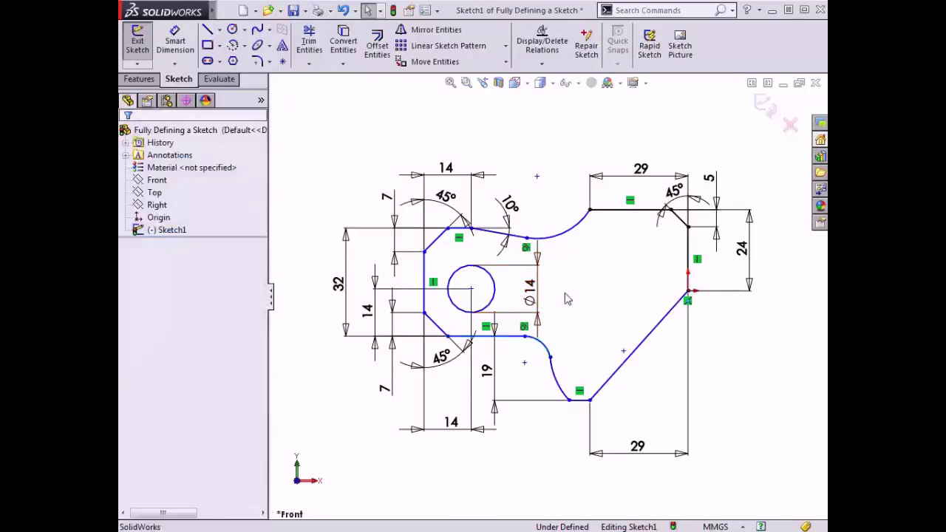
pyautogui.click(559, 391)
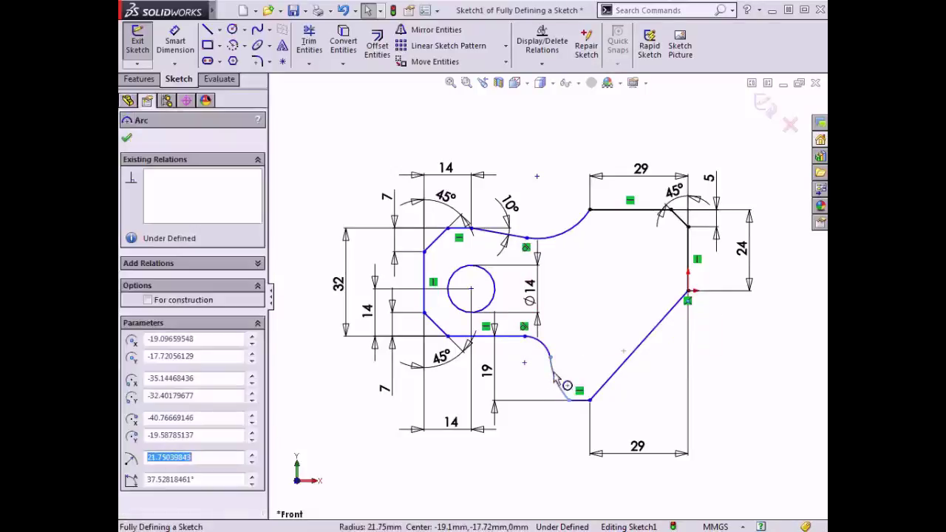
pyautogui.keyDown('ctrl'); pyautogui.click(547, 353); pyautogui.keyUp('ctrl')
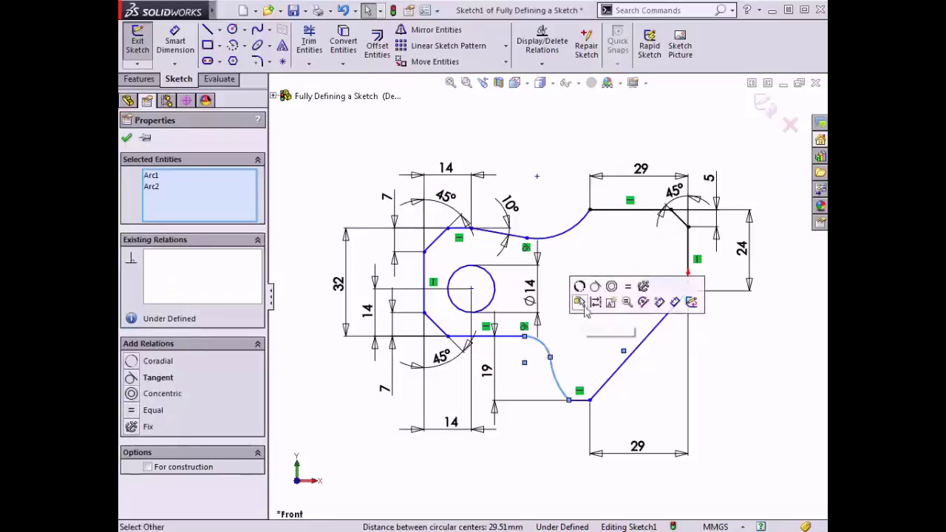
pyautogui.click(595, 297)
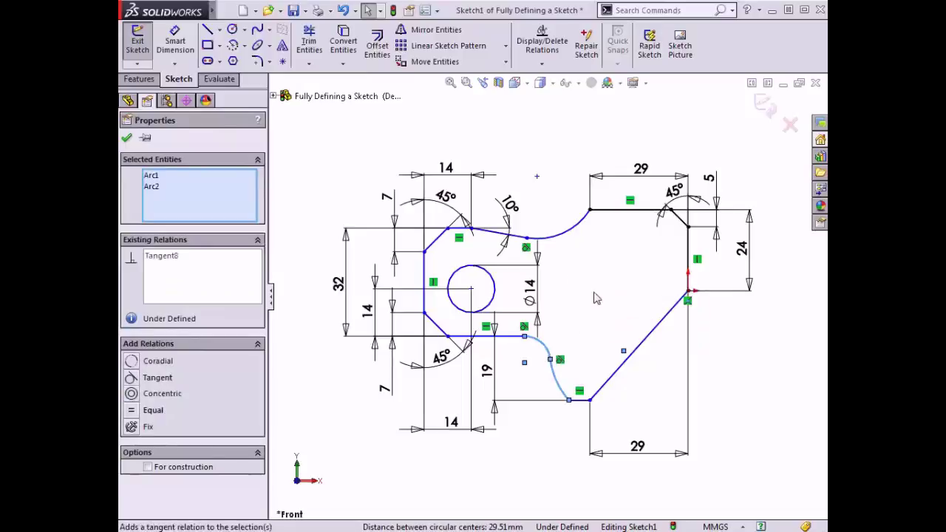
pyautogui.click(596, 298)
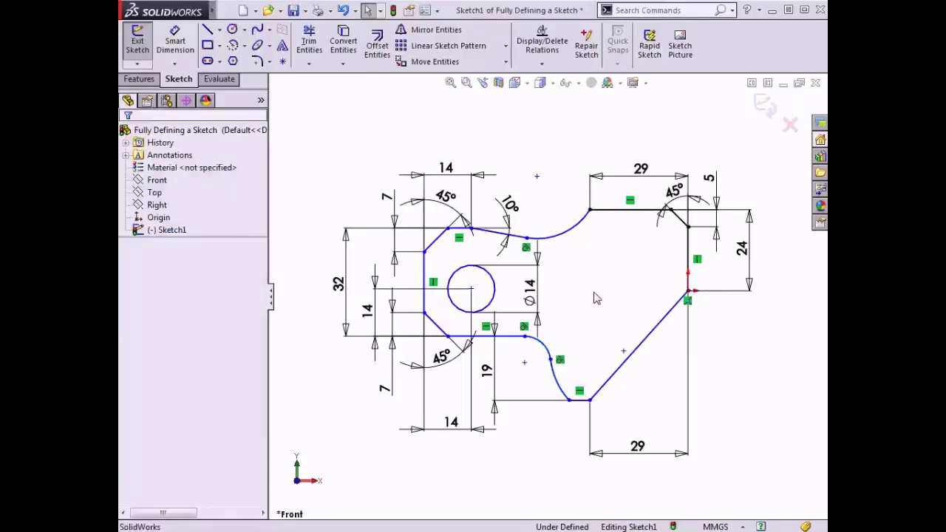
# Add a coincident relation between the loose sketch point and the lower-right sloped line.
pyautogui.click(625, 355)
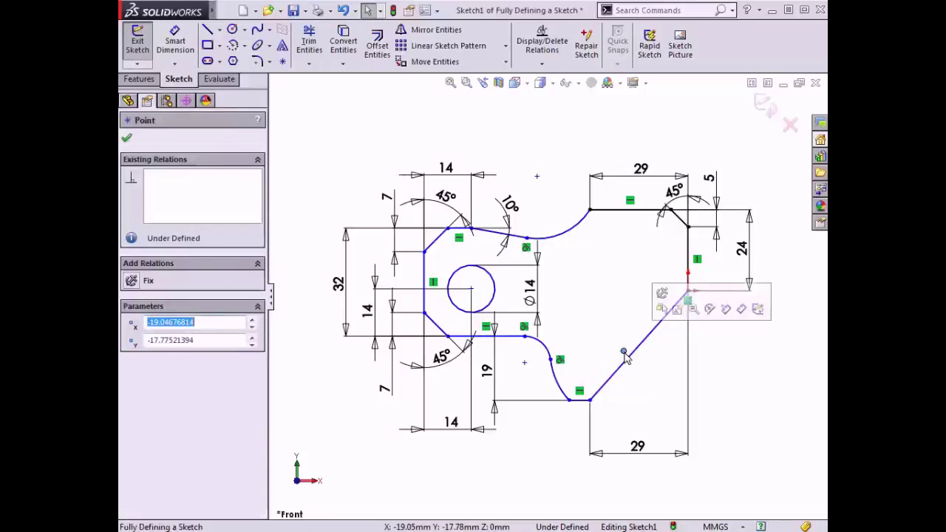
pyautogui.keyDown('ctrl'); pyautogui.click(626, 362); pyautogui.keyUp('ctrl')
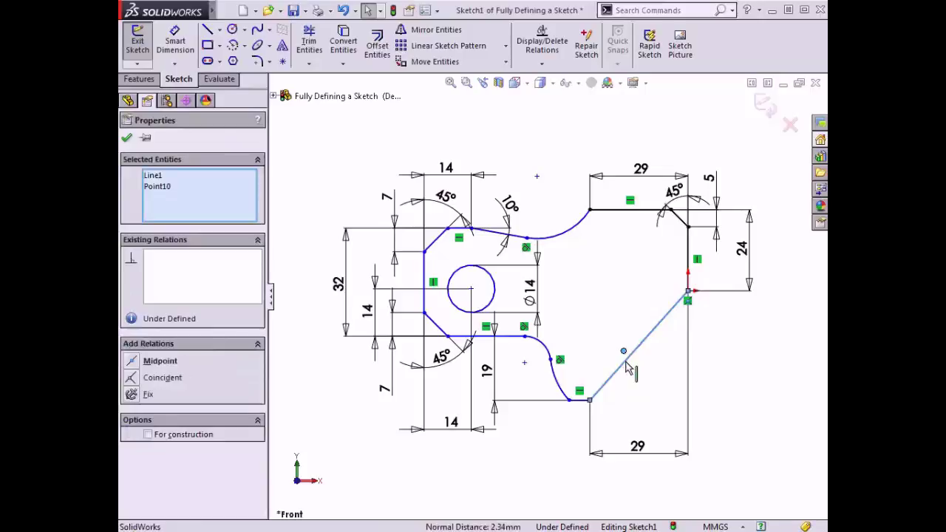
pyautogui.click(680, 311)
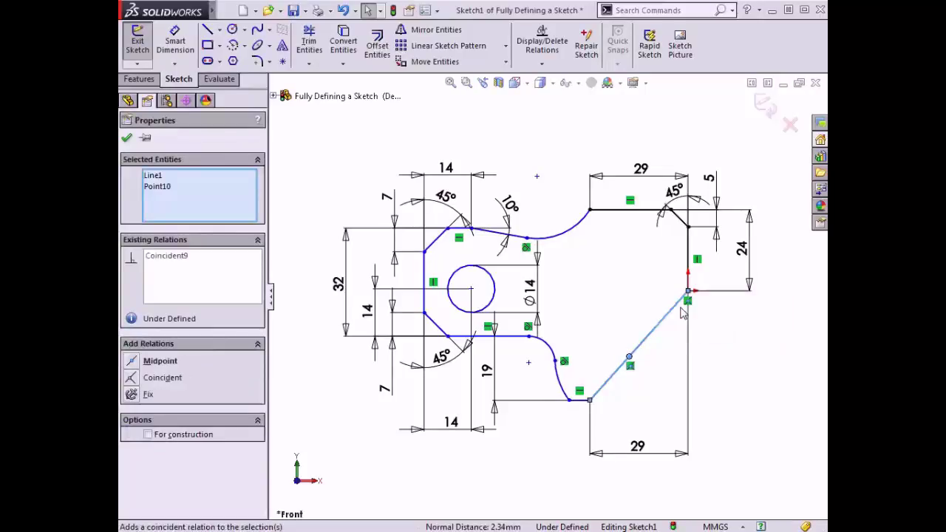
pyautogui.click(715, 371)
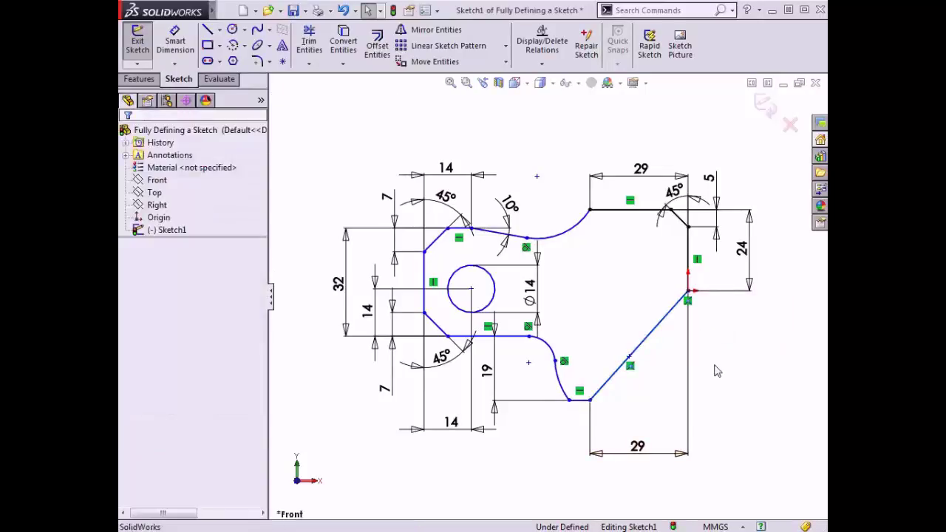